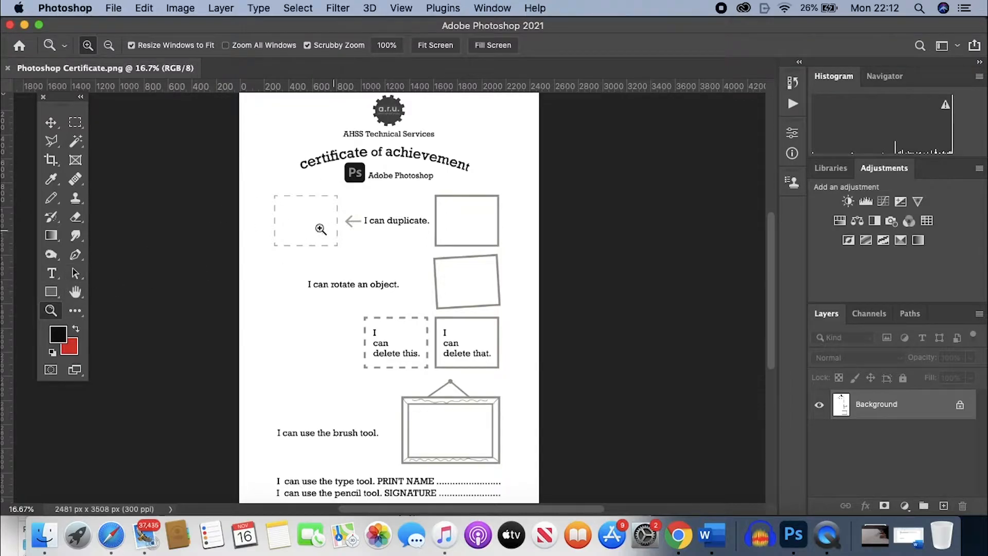
# - Select the frame to the right of the "I can duplicate." text with the Rectangular Marquee tool
pyautogui.moveTo(361, 118); pyautogui.dragTo(401, 119)
pyautogui.scroll(3, 426, 231)
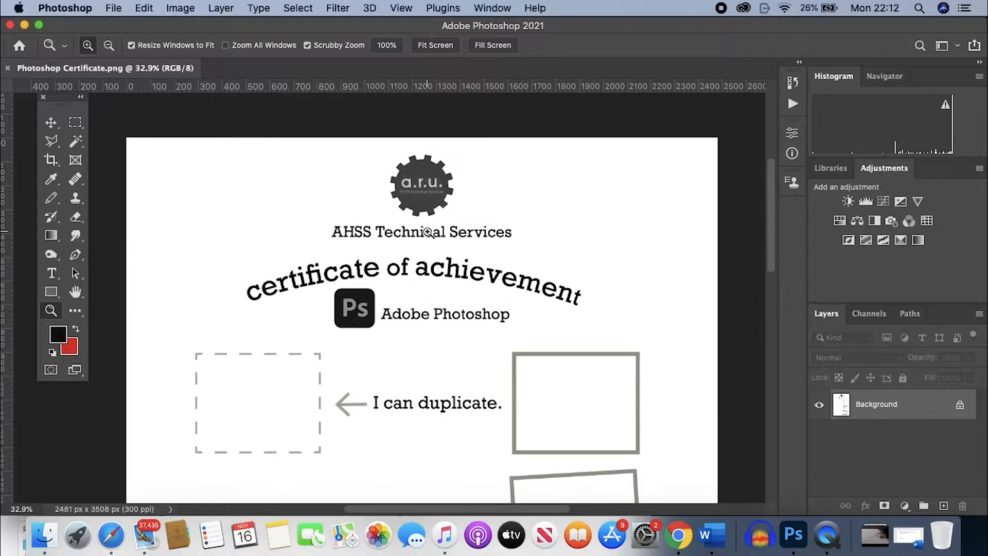
pyautogui.scroll(-1, 428, 233)
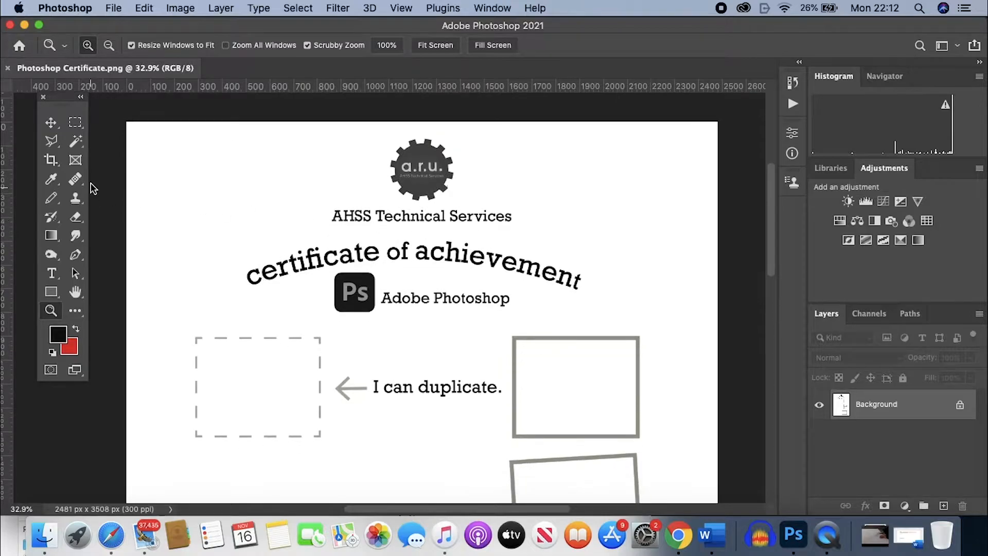
pyautogui.click(75, 121)
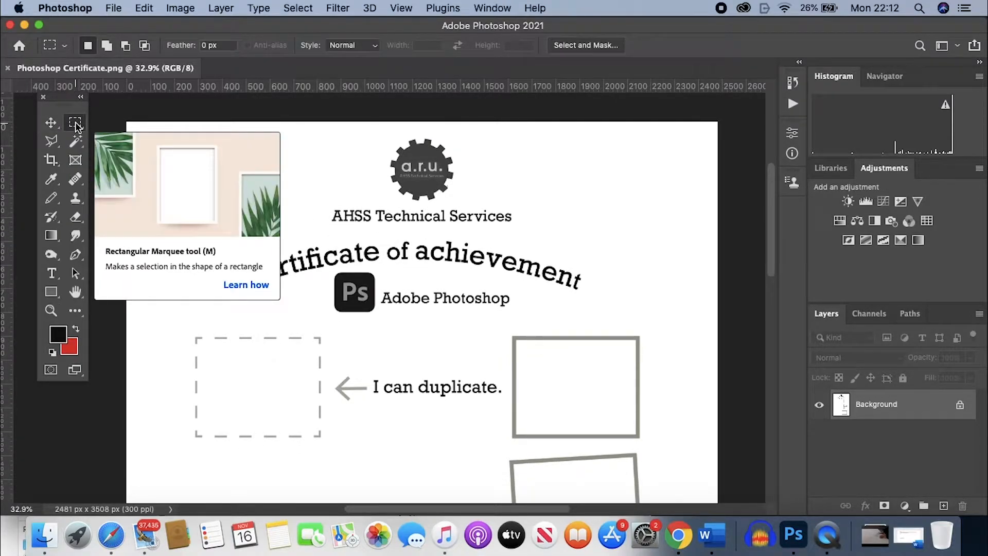
pyautogui.rightClick(76, 126)
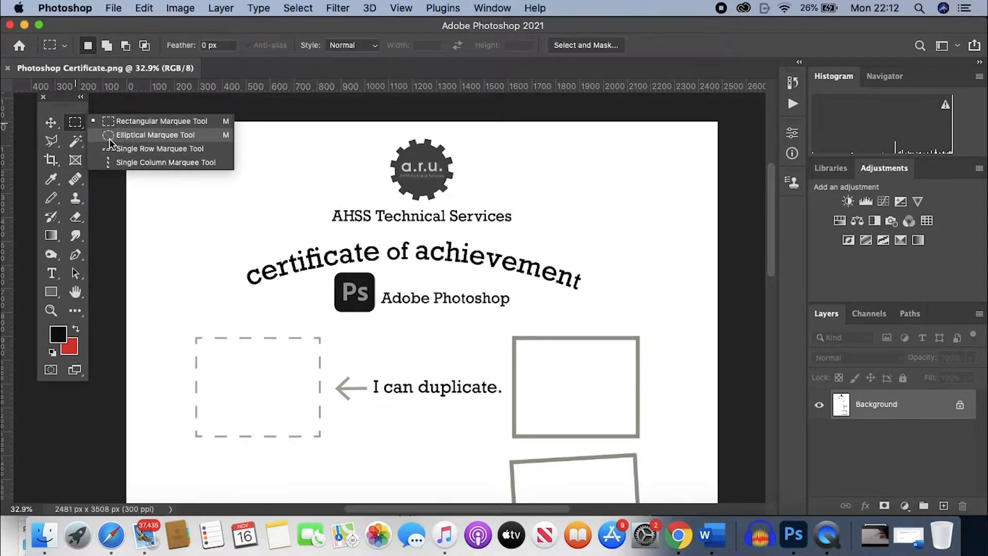
pyautogui.click(112, 138)
pyautogui.rightClick(70, 127)
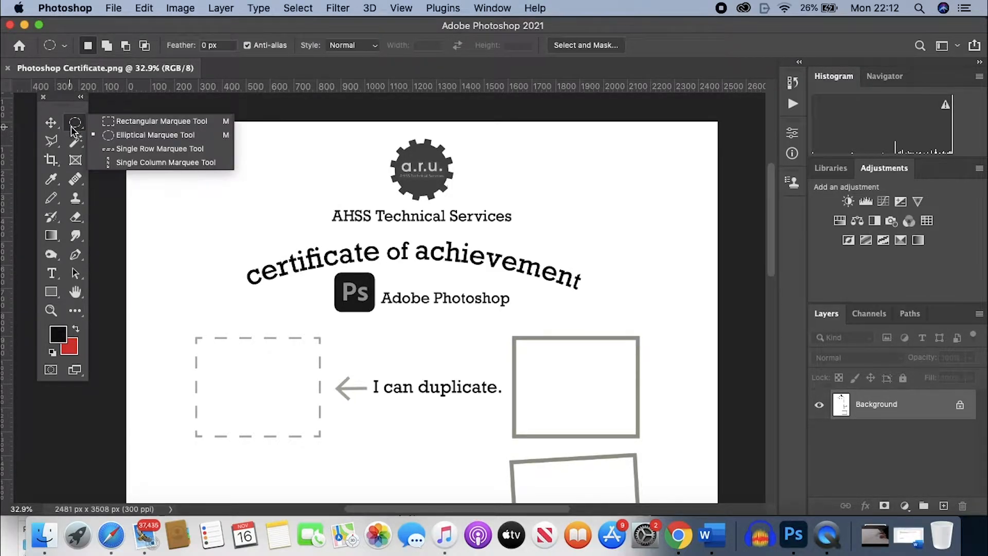
pyautogui.click(109, 124)
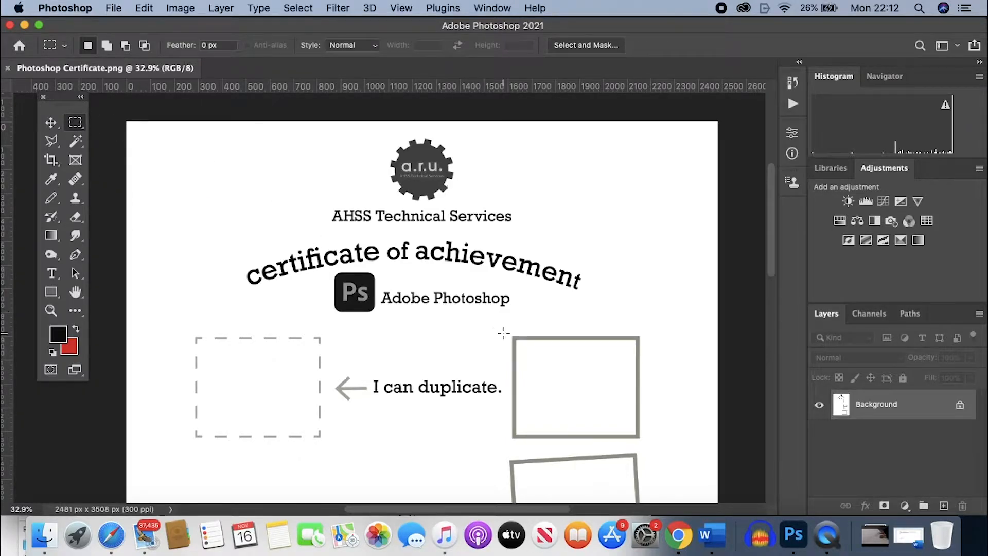
pyautogui.moveTo(506, 331); pyautogui.dragTo(646, 440)
pyautogui.click(498, 327)
pyautogui.moveTo(507, 330); pyautogui.dragTo(645, 442)
# - Copy and paste the selected frame, and move the copy onto the dashed outline beside "I can duplicate."
pyautogui.click(147, 11)
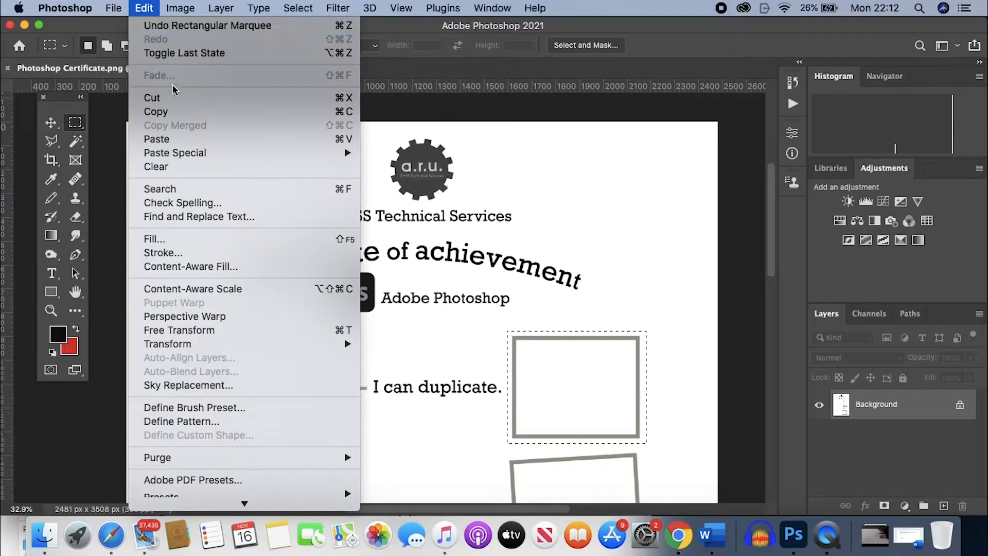
pyautogui.click(329, 114)
pyautogui.click(144, 9)
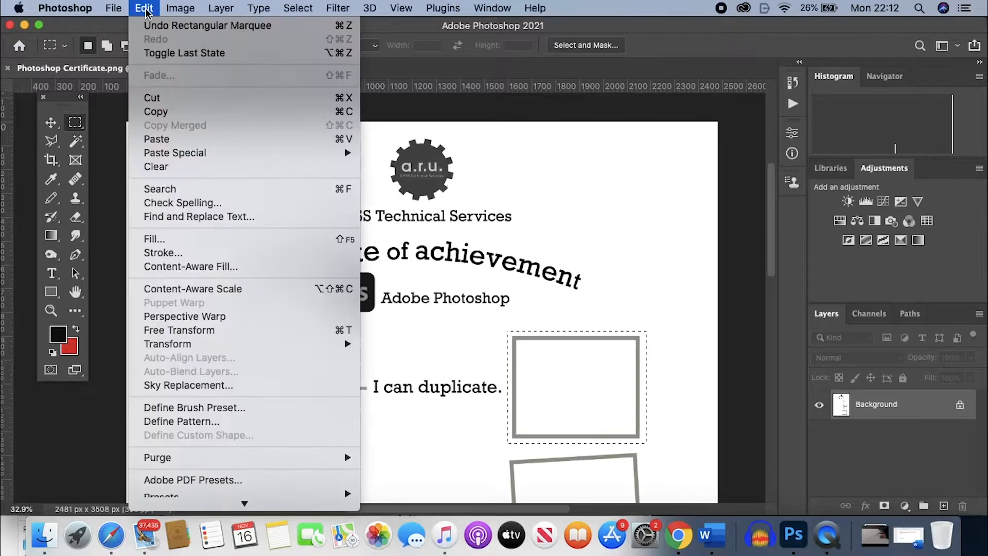
pyautogui.click(193, 140)
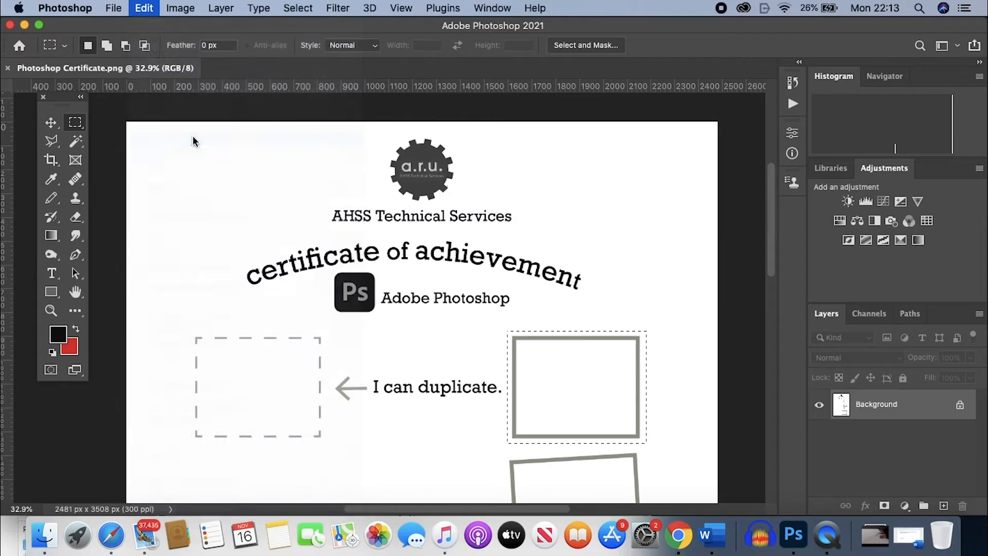
pyautogui.click(50, 122)
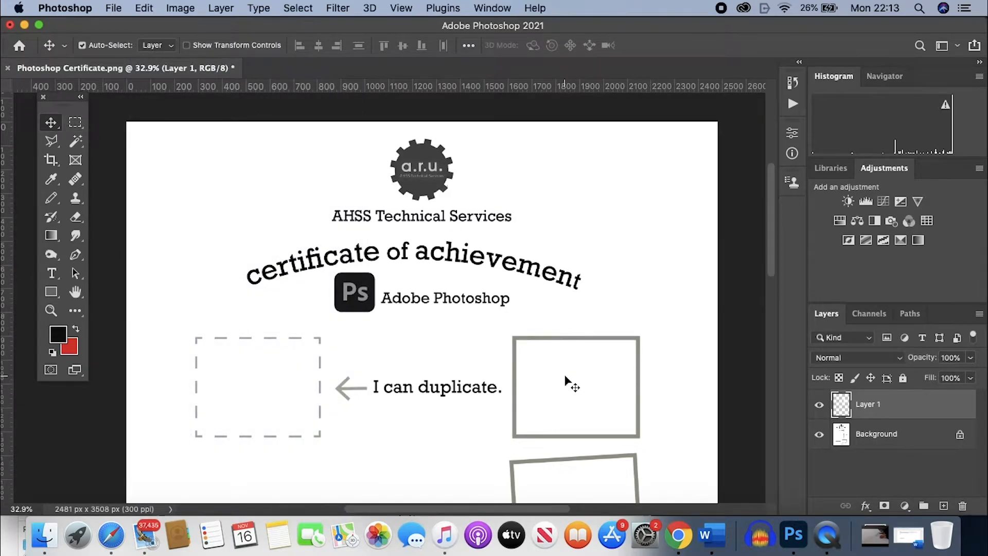
pyautogui.moveTo(562, 381); pyautogui.dragTo(254, 378)
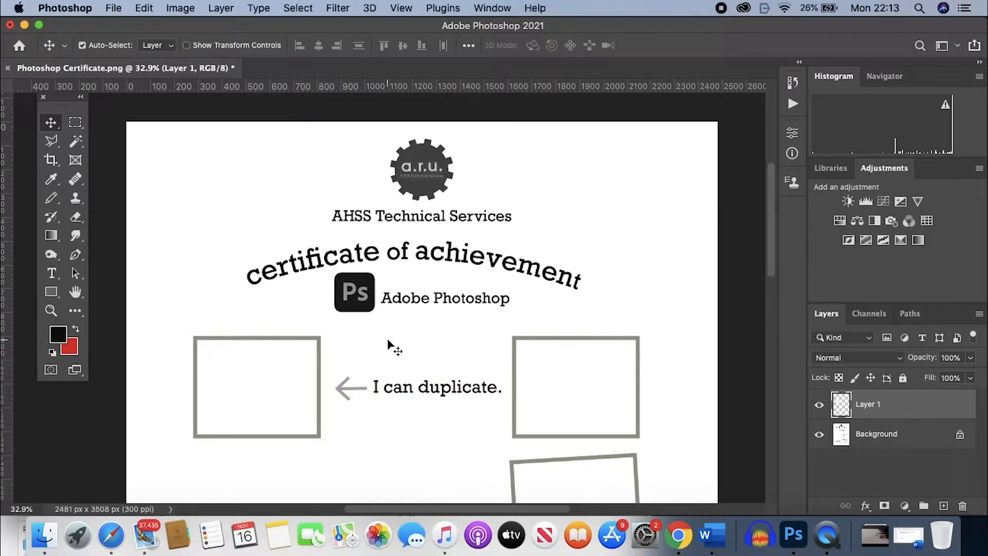
# - Select the tilted frame beside "I can rotate an object." on the Background layer and copy it to a new layer
pyautogui.scroll(-5, 386, 338)
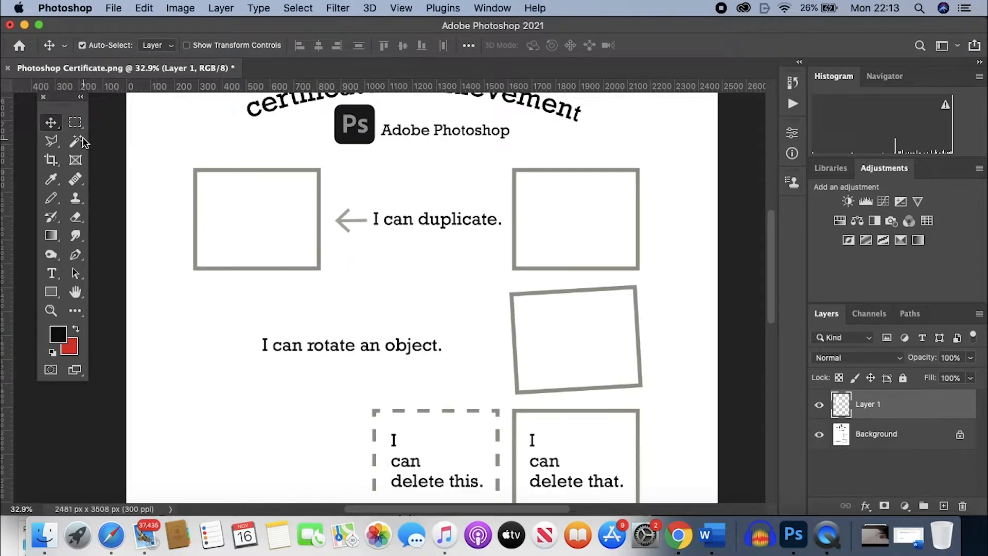
pyautogui.click(878, 441)
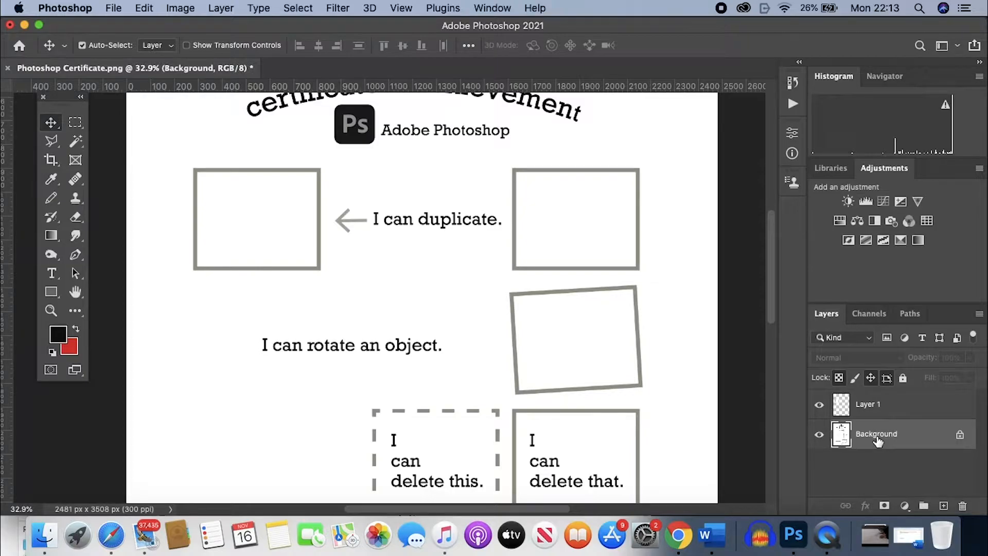
pyautogui.click(75, 123)
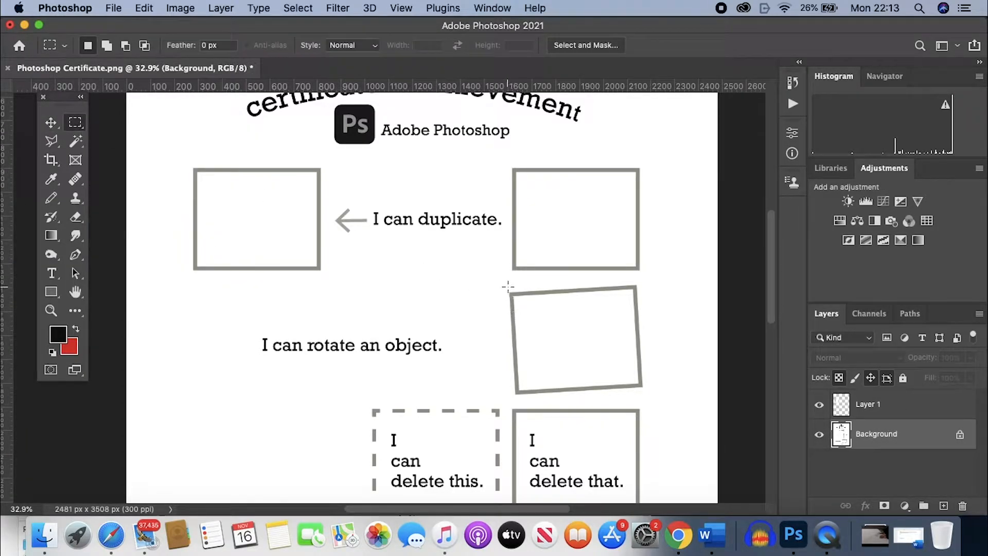
pyautogui.moveTo(531, 307); pyautogui.dragTo(665, 401)
pyautogui.press('super+c')
pyautogui.press('super+v')
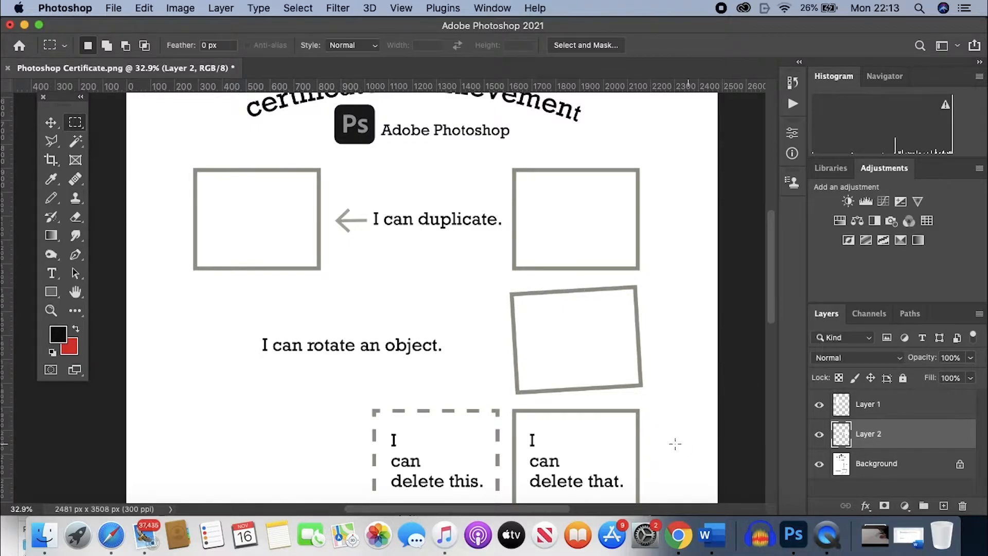
# - Straighten the pasted tilted frame with Free Transform by rotating it about 3.68°
pyautogui.click(145, 8)
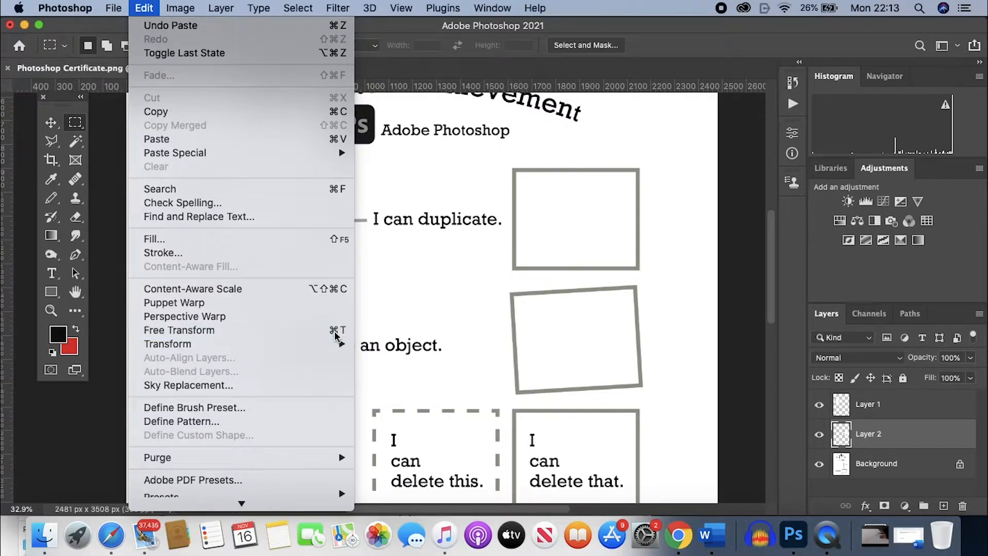
pyautogui.click(334, 331)
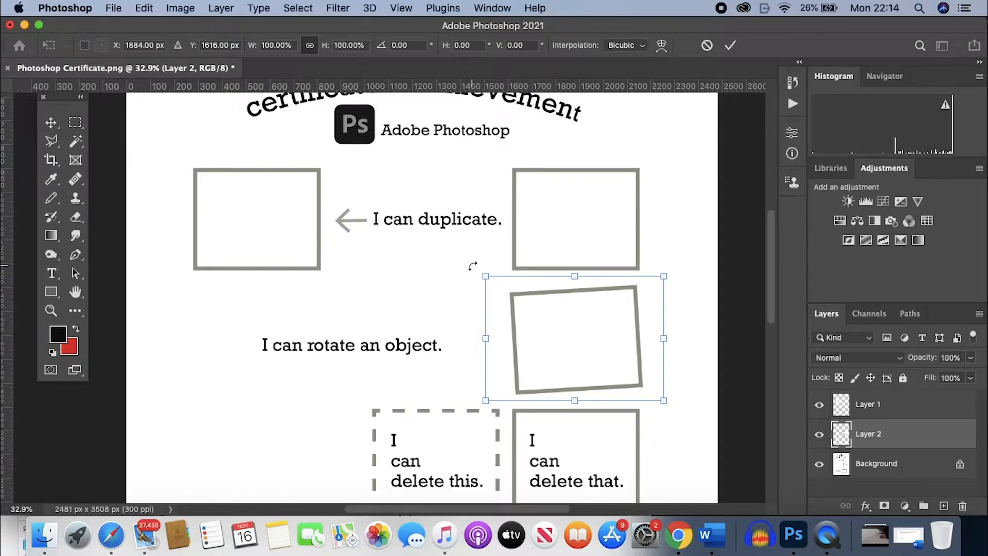
pyautogui.moveTo(473, 265); pyautogui.dragTo(480, 260)
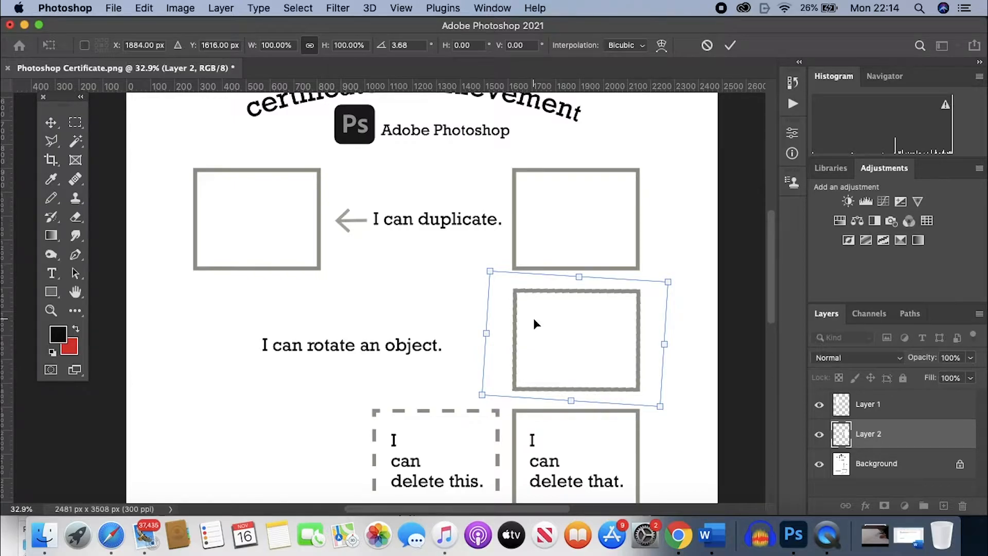
pyautogui.press('Escape')
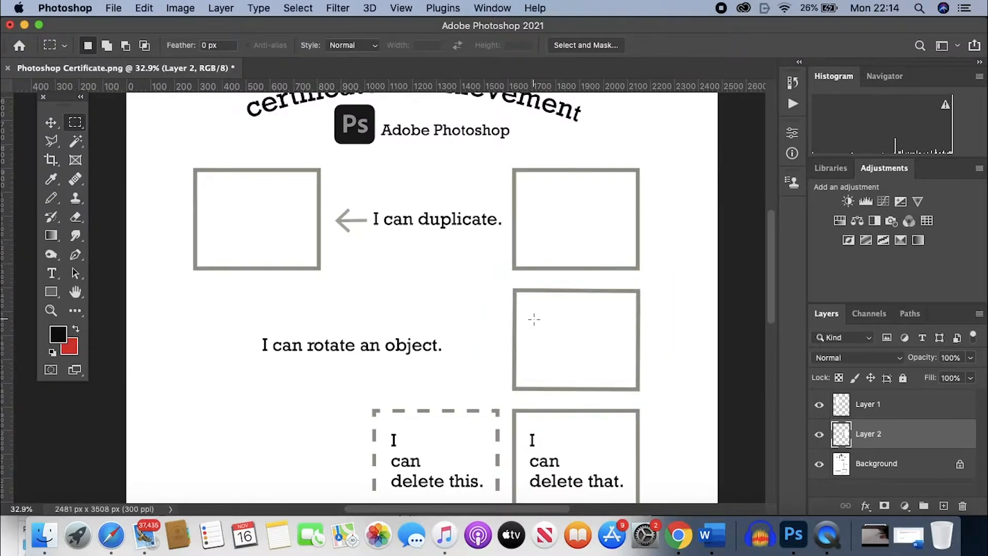
# - Make the Background layer active and choose the Eraser tool for the "I can delete this." box
pyautogui.scroll(-3, 554, 439)
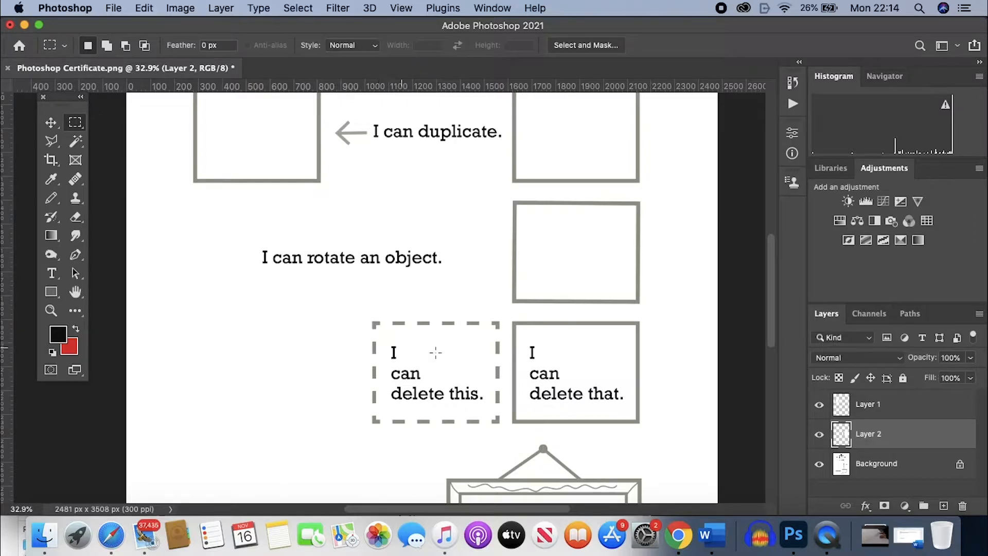
pyautogui.click(874, 464)
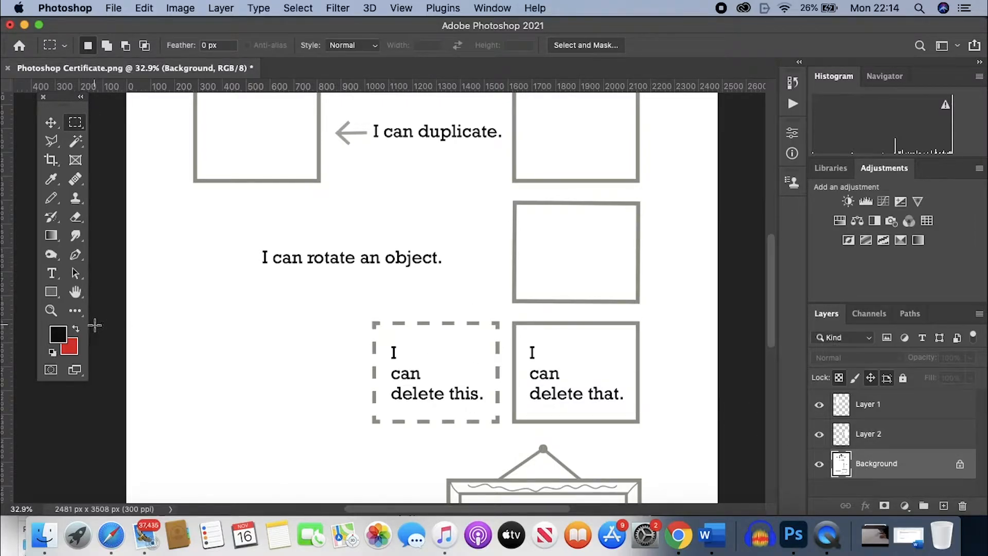
pyautogui.click(76, 216)
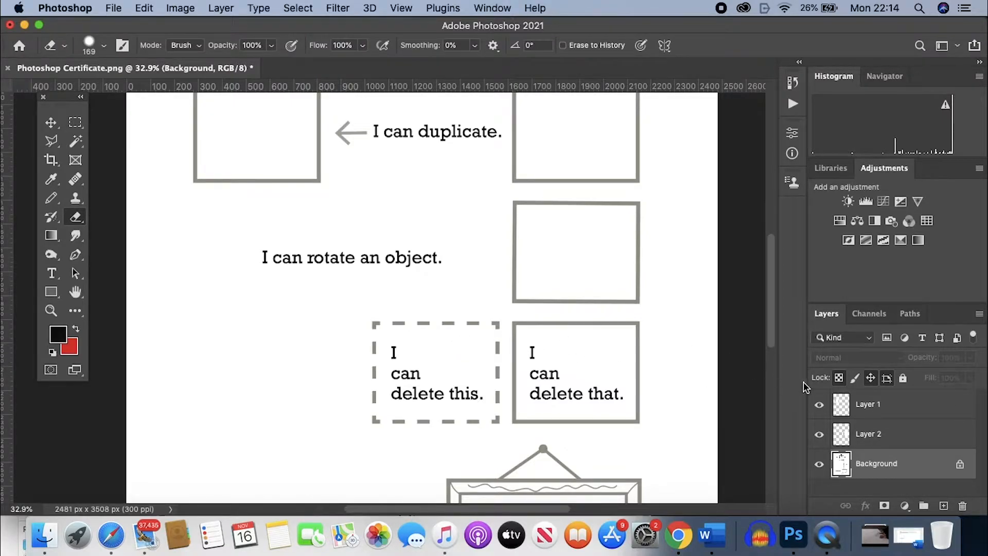
# - Erase the upper-right and lower-left corners of the duplicated frame on Layer 1
pyautogui.click(888, 409)
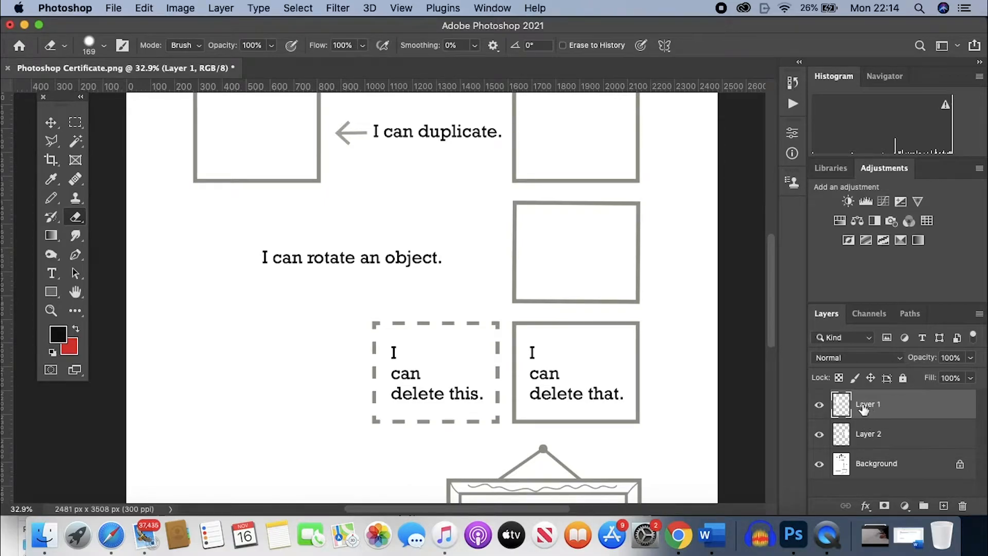
pyautogui.click(819, 405)
pyautogui.click(819, 405)
pyautogui.scroll(3, 509, 327)
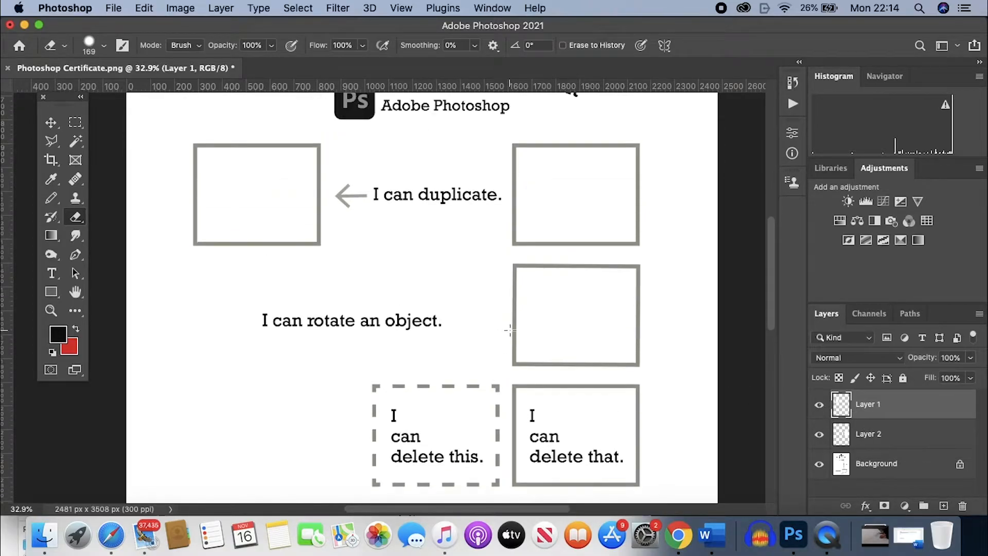
pyautogui.scroll(1, 550, 328)
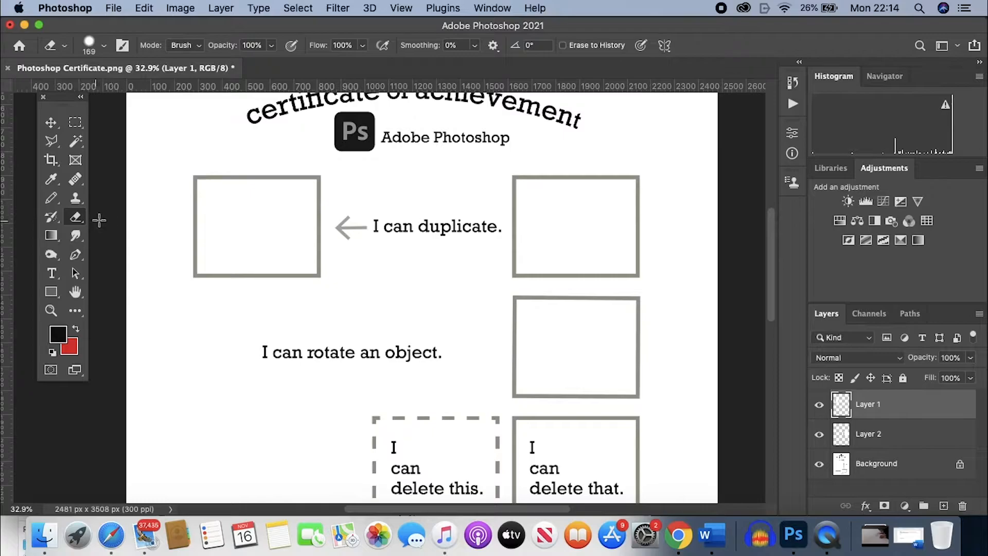
pyautogui.moveTo(312, 192); pyautogui.dragTo(288, 197)
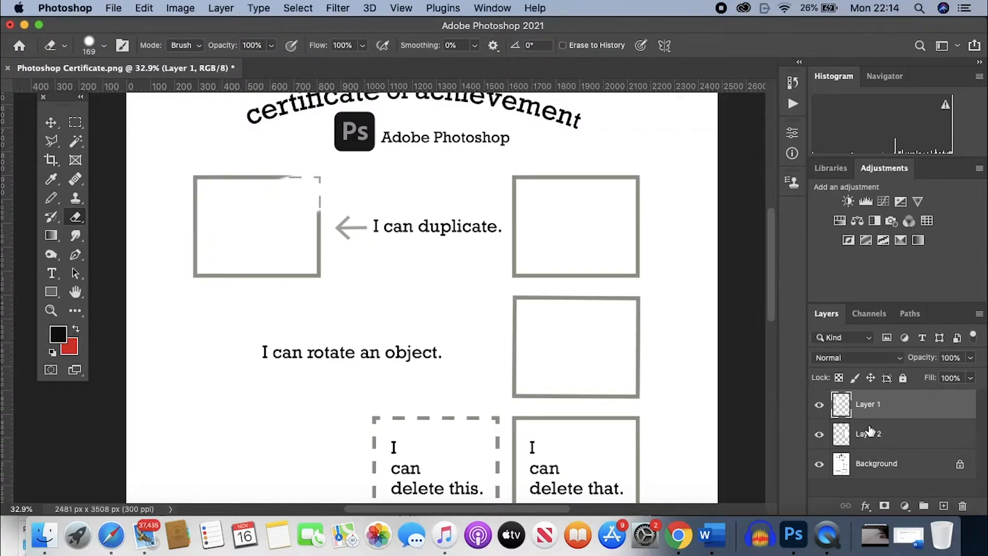
pyautogui.moveTo(195, 234); pyautogui.dragTo(191, 279)
# - Undo the last two eraser strokes on the duplicated frame
pyautogui.click(146, 8)
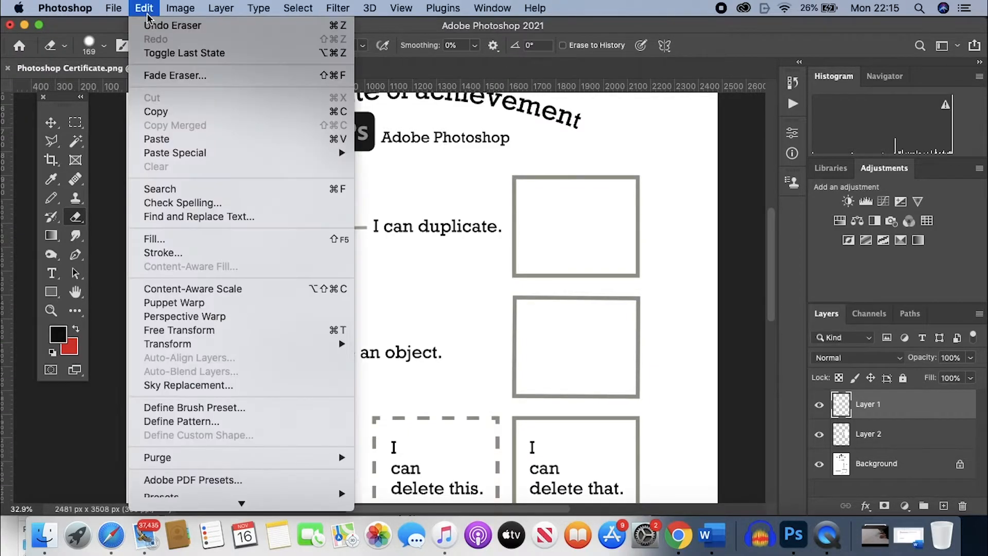
pyautogui.click(151, 26)
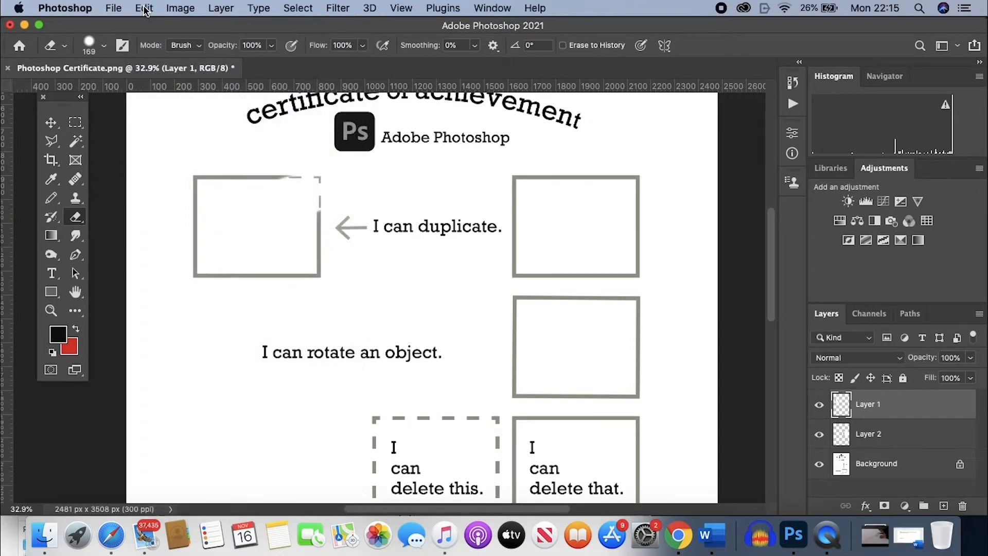
pyautogui.click(146, 8)
pyautogui.click(151, 26)
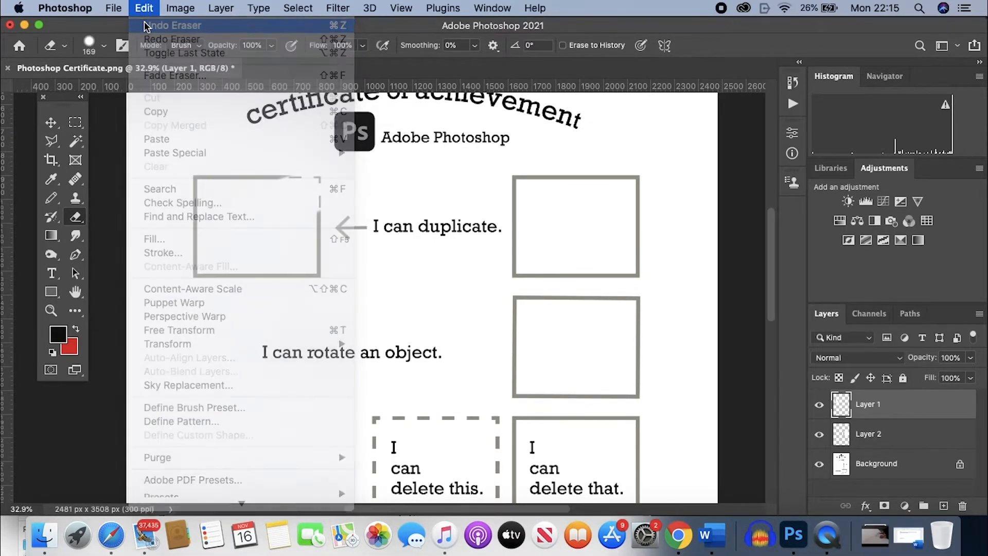
# - Try erasing diagonally across the dashed "I can delete this." box on the Background layer, and undo the stroke
pyautogui.scroll(-5, 536, 419)
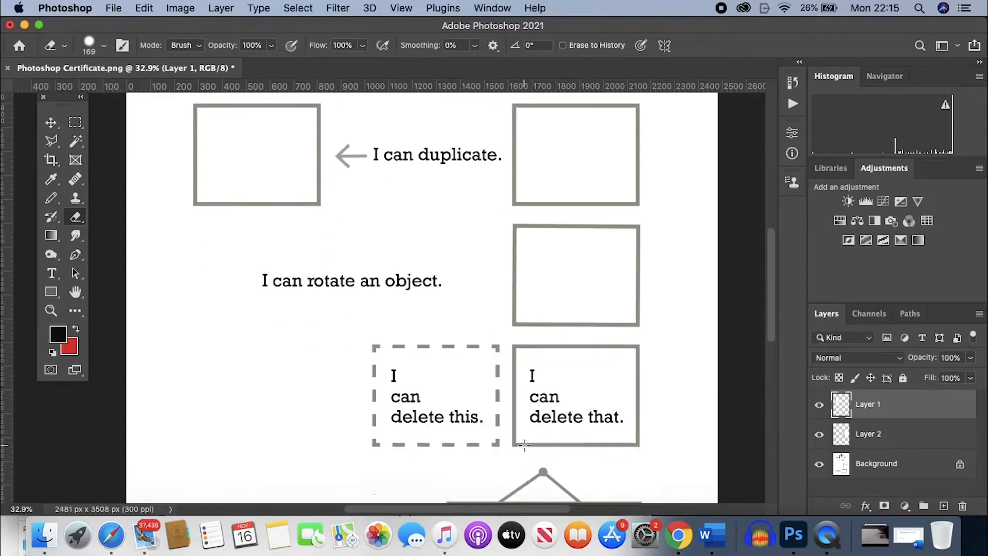
pyautogui.click(875, 463)
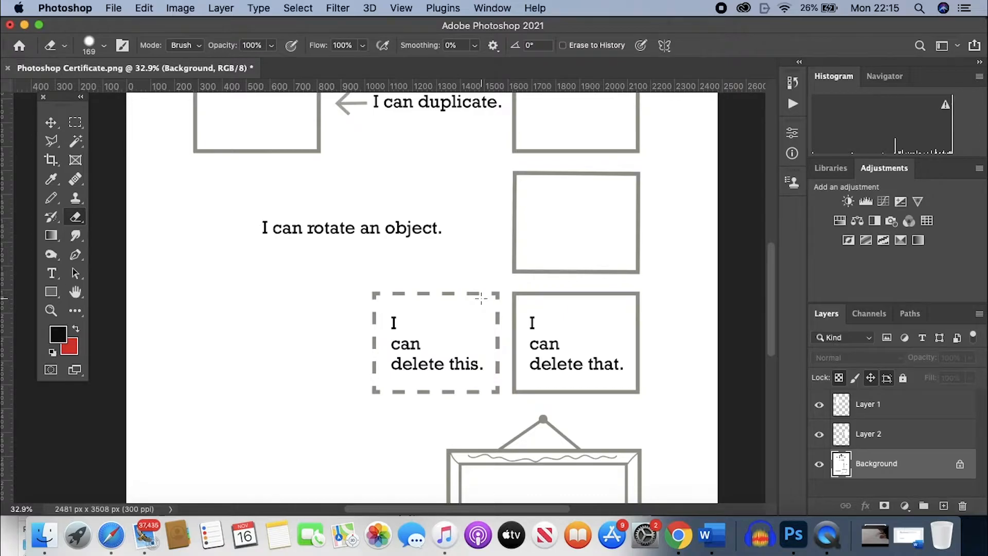
pyautogui.moveTo(483, 291); pyautogui.dragTo(374, 391)
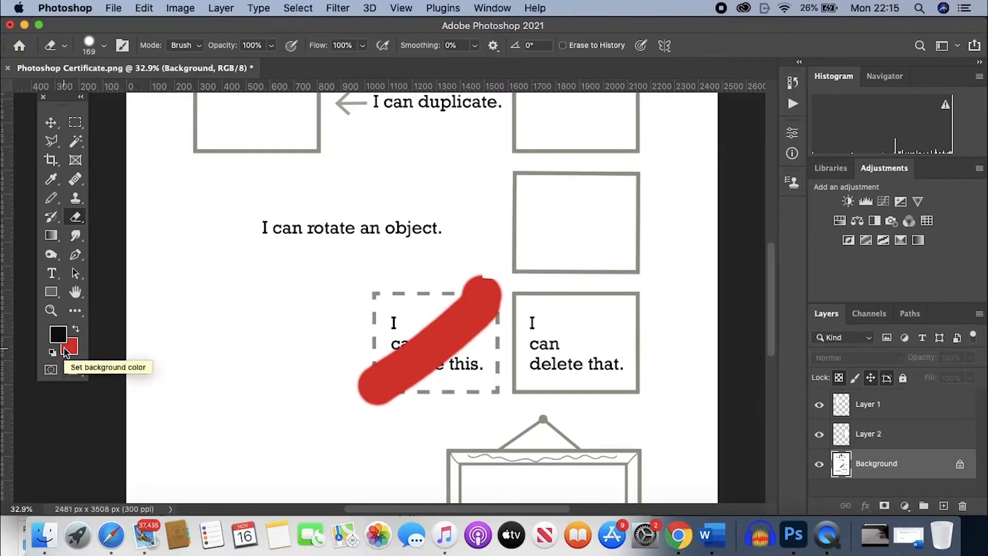
pyautogui.press('super+z')
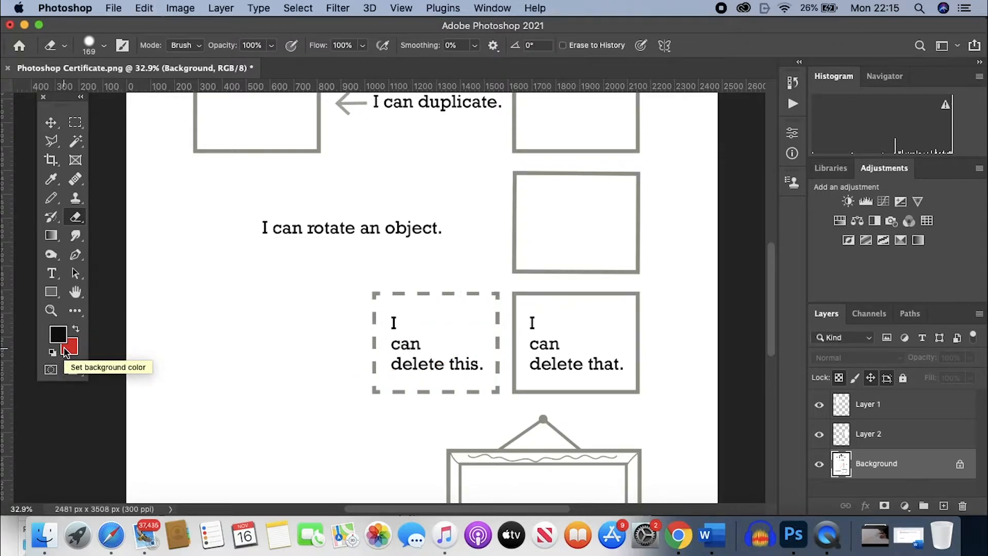
# - Set the background color to white (ffffff)
pyautogui.click(67, 348)
pyautogui.write('ffffff')
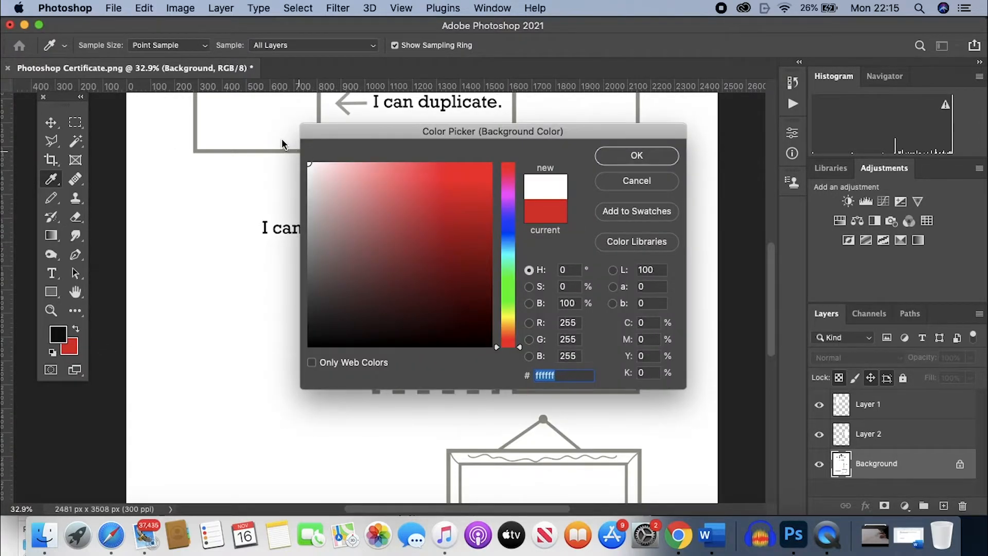
pyautogui.click(635, 155)
# - Erase parts of the dashed "I can delete this." box, adjusting the eraser to 300 px and 16% hardness along the way
pyautogui.press('e')
pyautogui.moveTo(473, 301)
pyautogui.mouseDown()
pyautogui.moveTo(484, 387)
pyautogui.moveTo(373, 391)
pyautogui.mouseUp()
pyautogui.click(91, 47)
pyautogui.moveTo(141, 92); pyautogui.dragTo(159, 91)
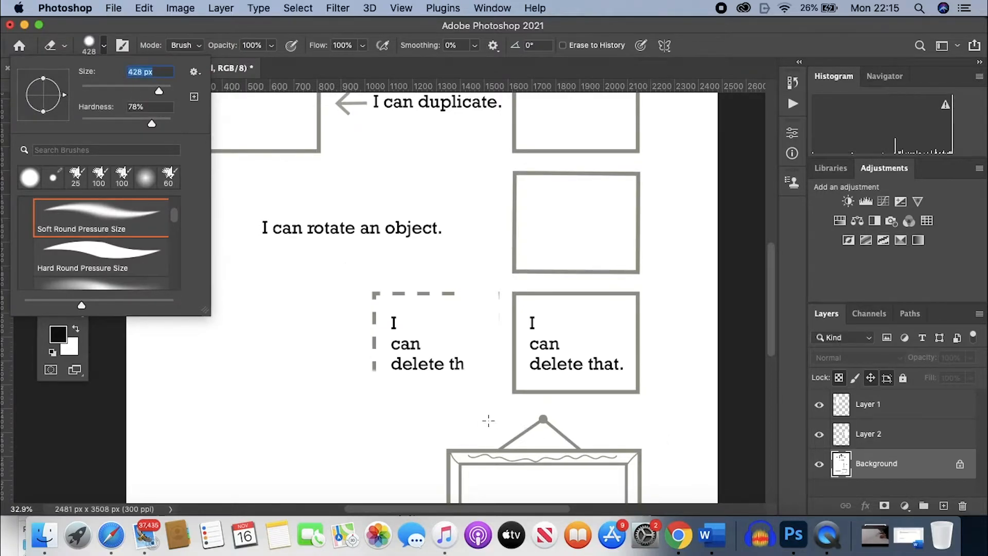
pyautogui.click(466, 409)
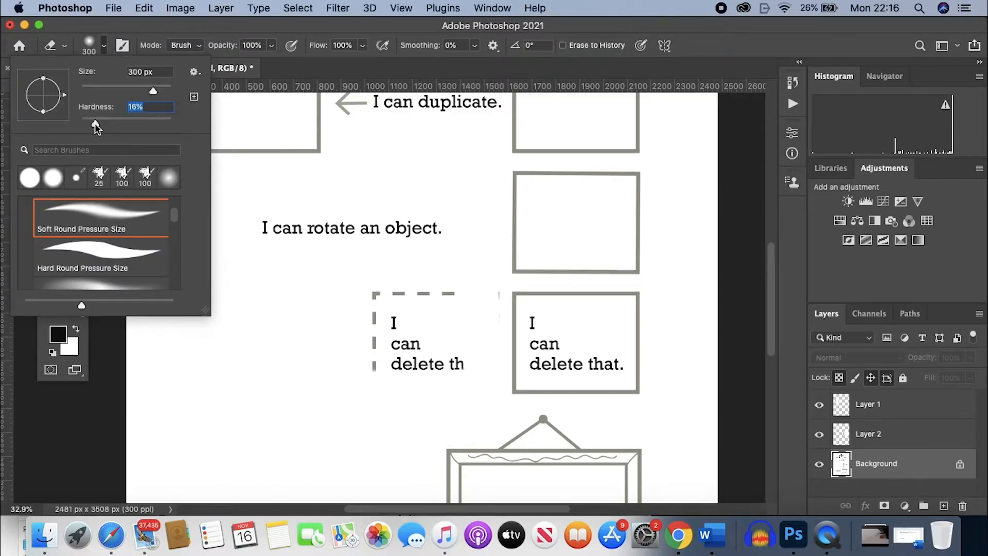
pyautogui.moveTo(432, 380); pyautogui.dragTo(401, 362)
# - Increase the eraser's hardness and erase the rest of the dashed "I can delete this." box
pyautogui.click(99, 45)
pyautogui.moveTo(106, 122)
pyautogui.mouseDown()
pyautogui.moveTo(128, 126)
pyautogui.moveTo(287, 300)
pyautogui.mouseUp()
pyautogui.moveTo(481, 377)
pyautogui.mouseDown()
pyautogui.moveTo(410, 359)
pyautogui.moveTo(364, 311)
pyautogui.moveTo(401, 293)
pyautogui.moveTo(440, 294)
pyautogui.mouseUp()
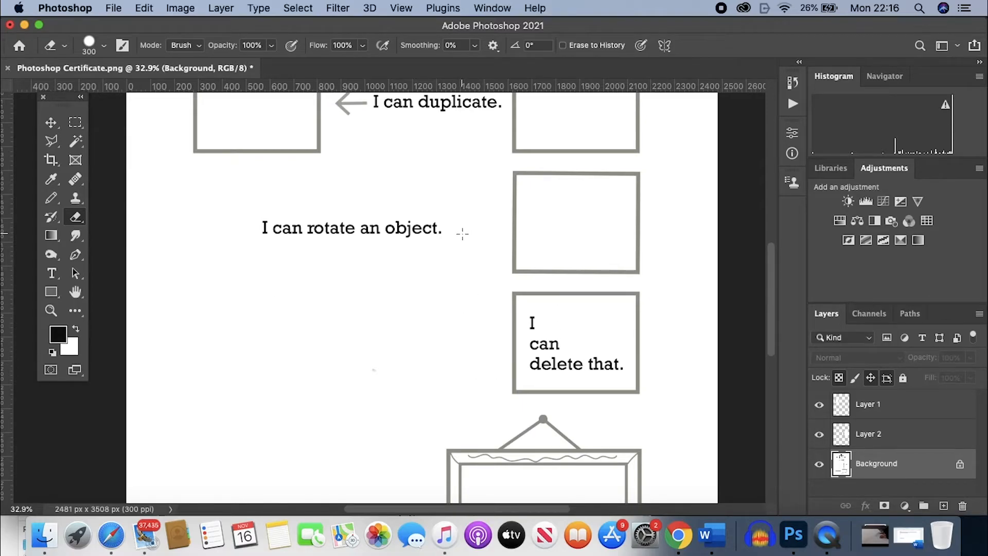
# - Switch to the Brush tool for the picture frame exercise and set the brush size to 11 px
pyautogui.scroll(-8, 462, 234)
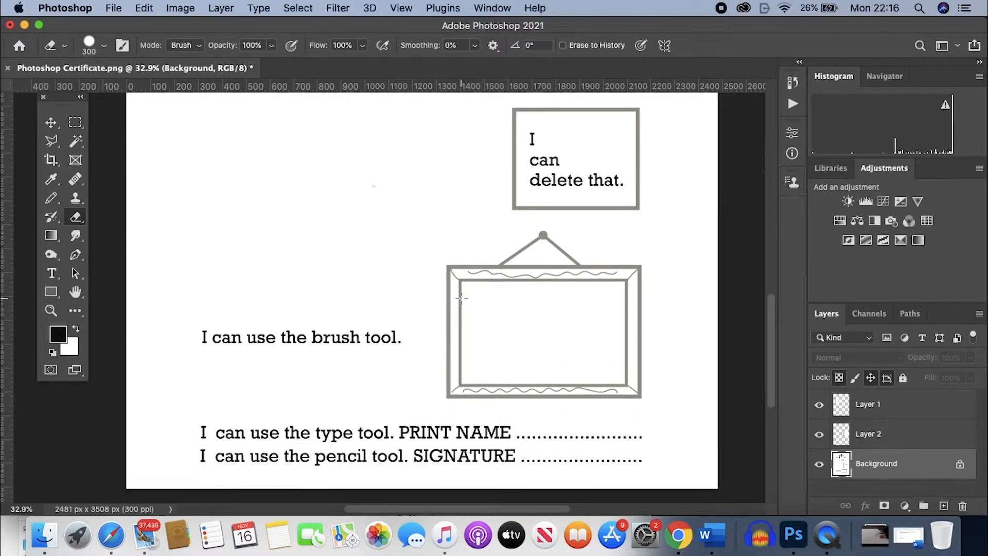
pyautogui.scroll(-1, 462, 298)
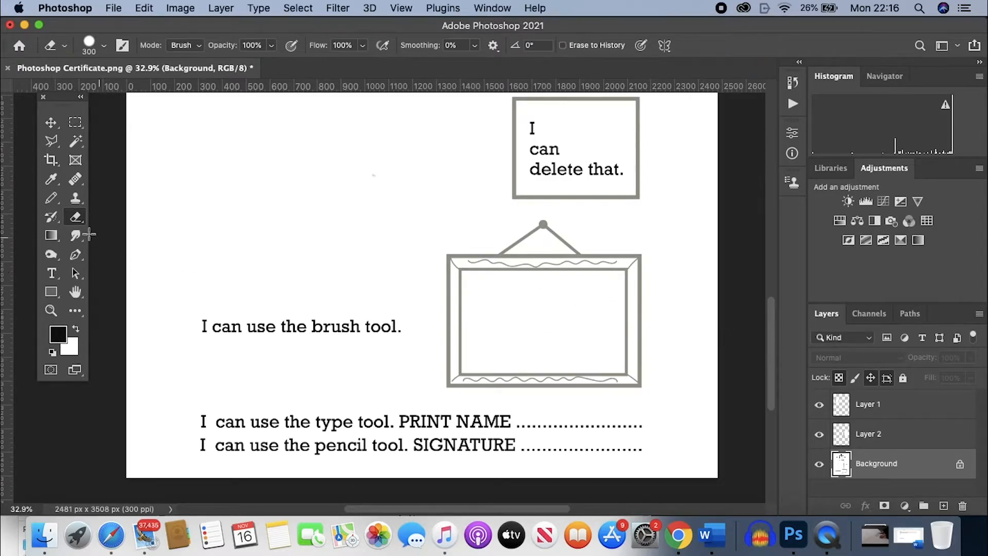
pyautogui.click(53, 208)
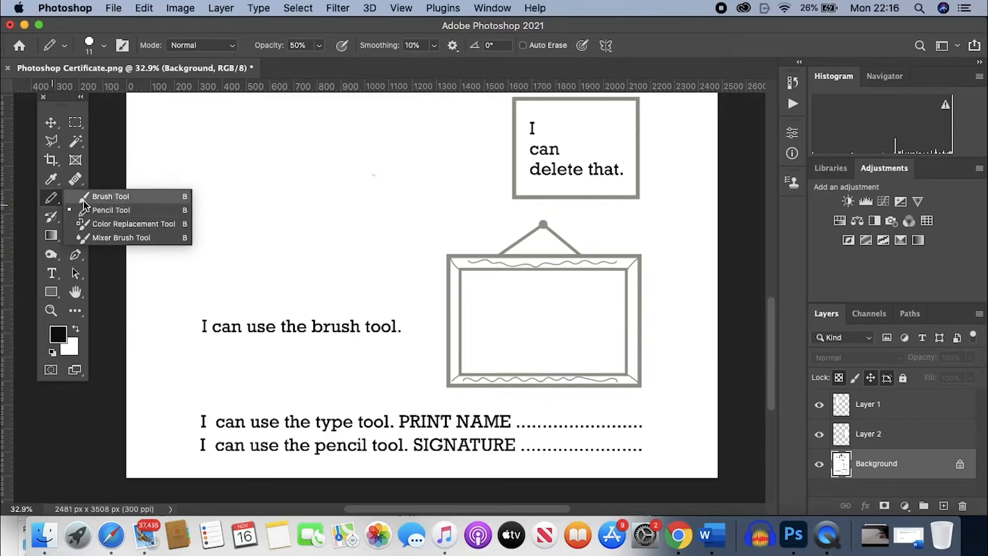
pyautogui.click(82, 198)
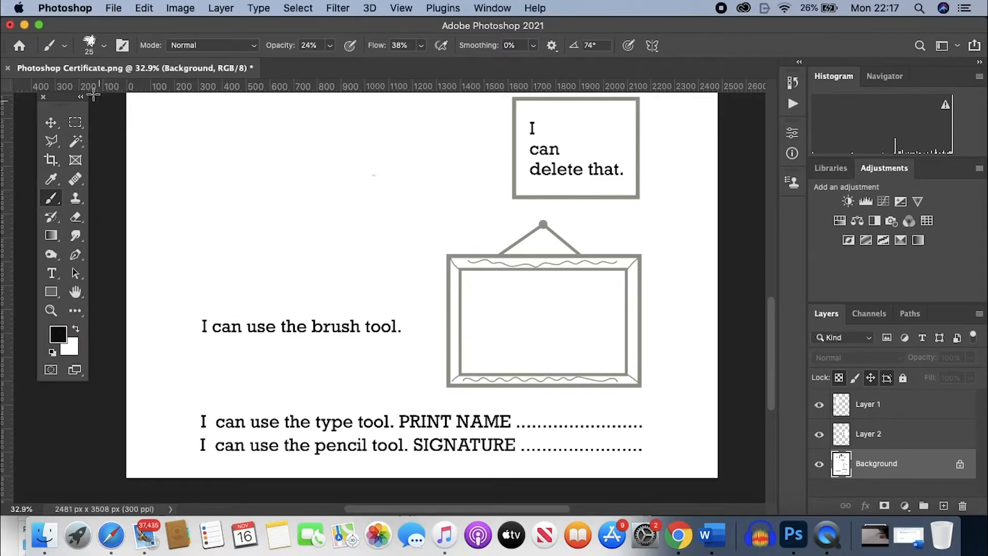
pyautogui.click(87, 48)
pyautogui.moveTo(93, 94); pyautogui.dragTo(86, 93)
# - Choose the Soft Round Pressure Size brush preset and set the brush opacity to 98%
pyautogui.scroll(5, 100, 231)
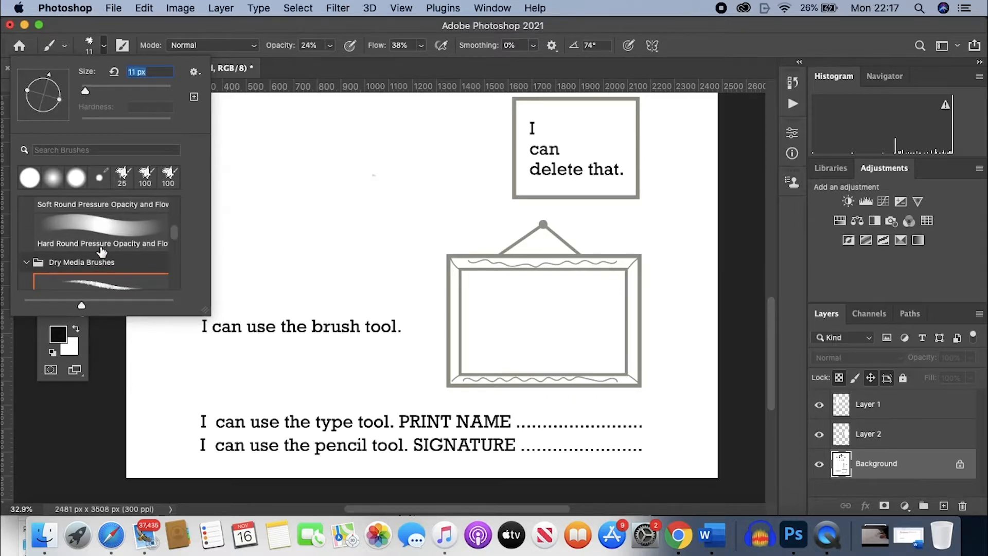
pyautogui.scroll(2, 106, 254)
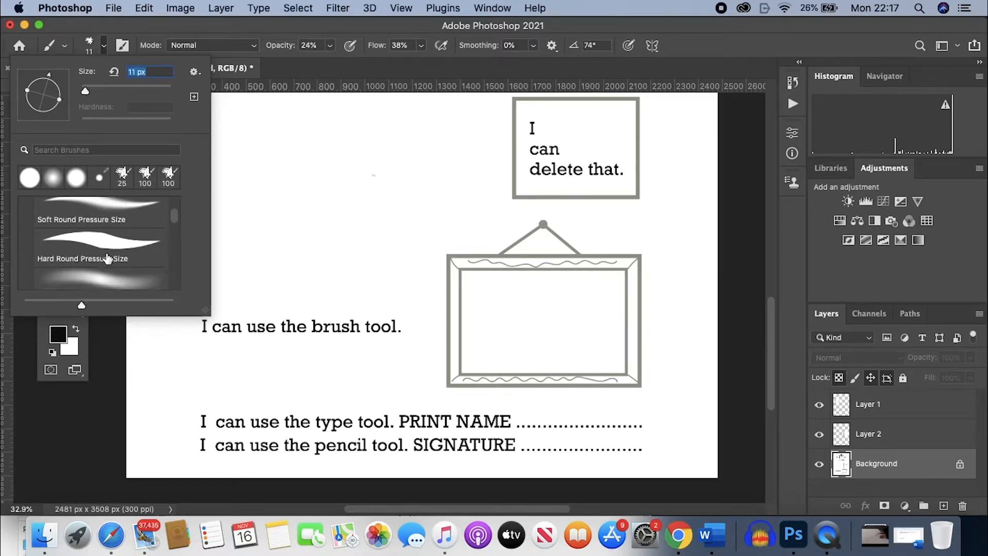
pyautogui.click(106, 234)
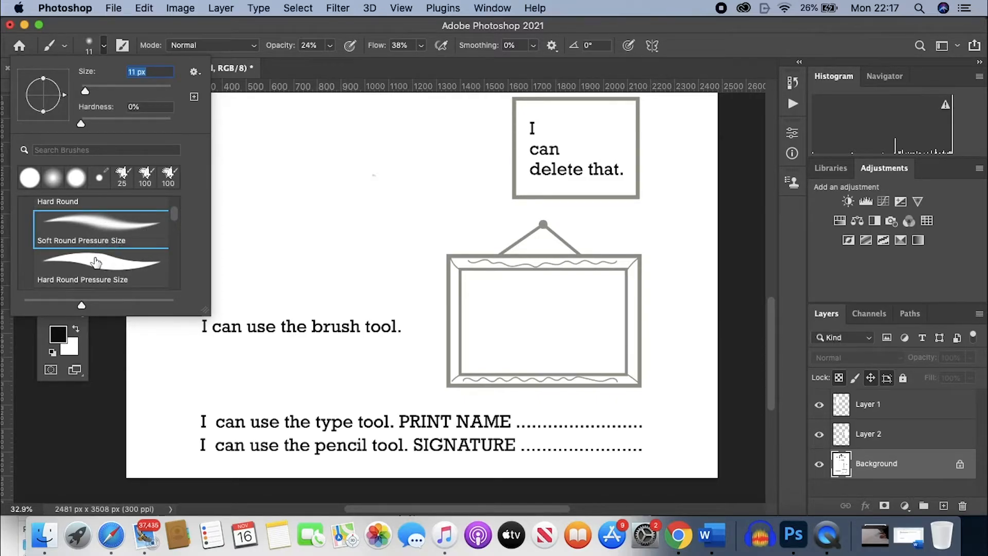
pyautogui.scroll(2, 103, 265)
pyautogui.scroll(1, 105, 262)
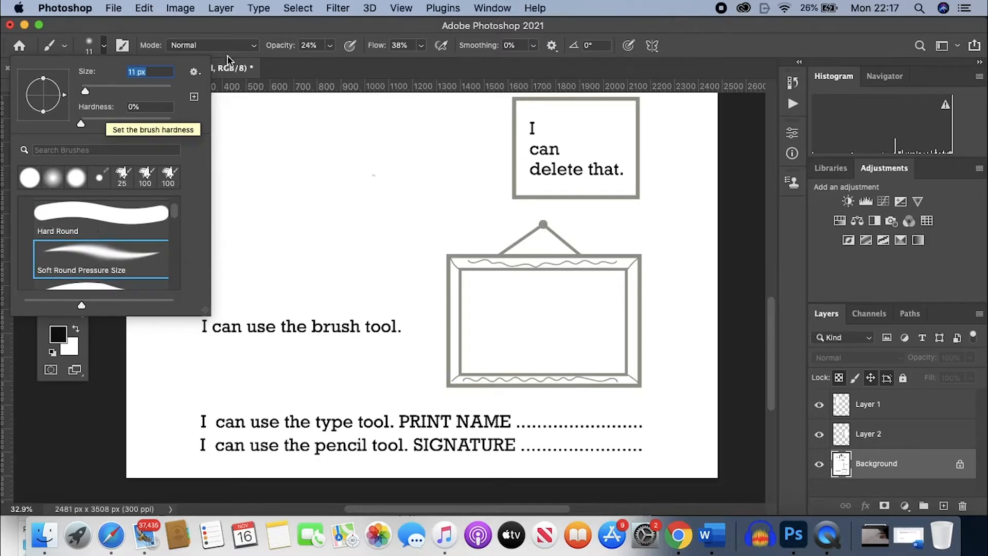
pyautogui.click(283, 51)
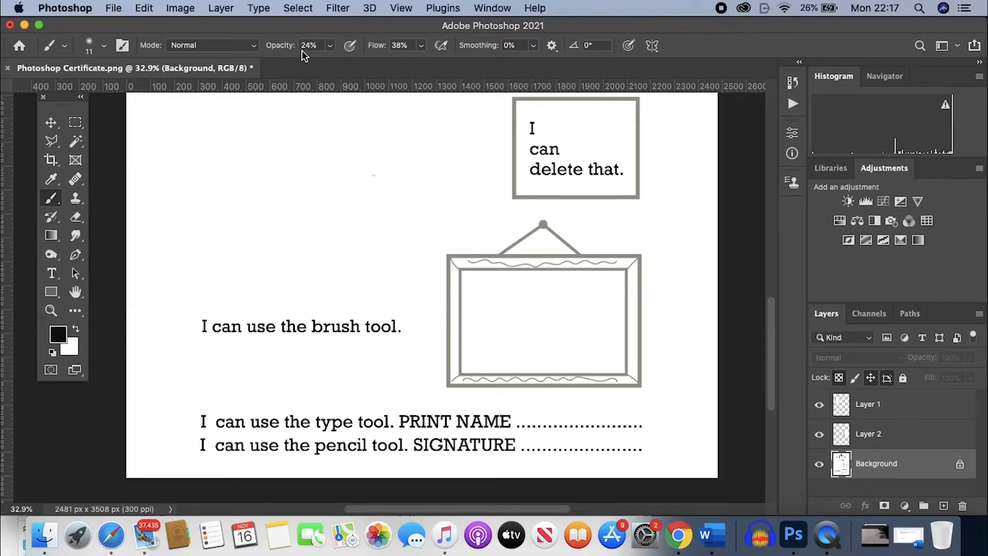
pyautogui.click(330, 46)
pyautogui.moveTo(330, 62); pyautogui.dragTo(379, 64)
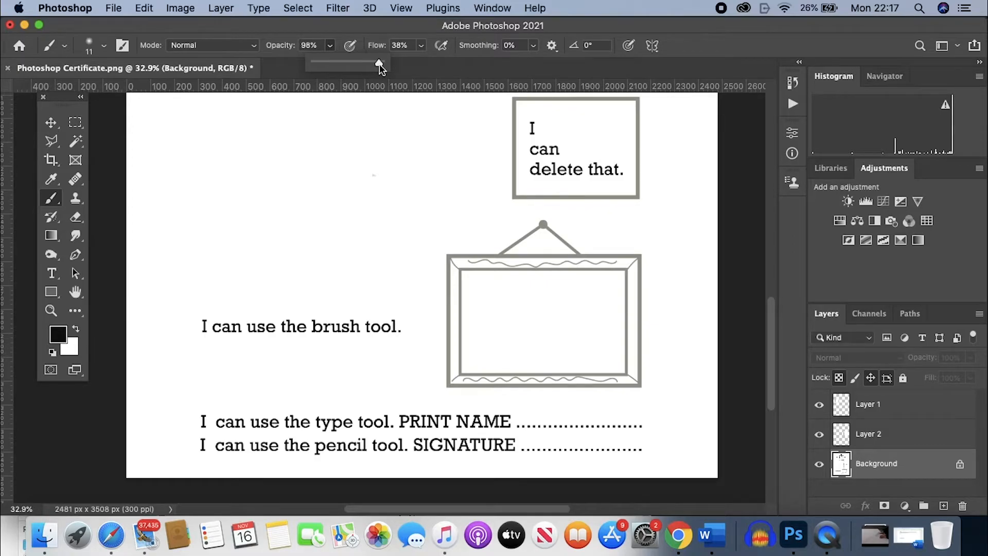
# - Paint a landscape inside the hanging picture frame, with black ground lines across the lower part and a mountain outline above them
pyautogui.click(461, 359)
pyautogui.moveTo(463, 358); pyautogui.dragTo(625, 356)
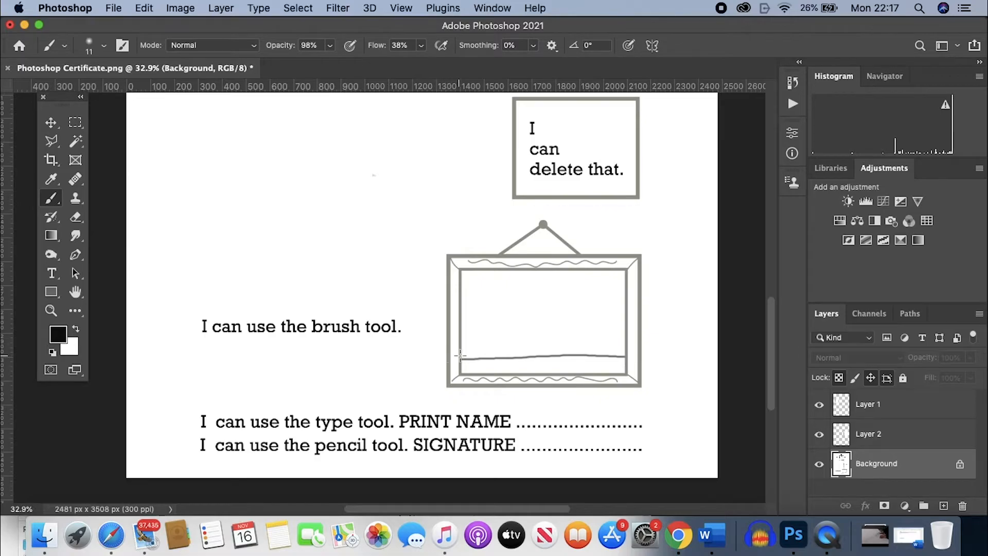
pyautogui.moveTo(462, 354); pyautogui.dragTo(624, 351)
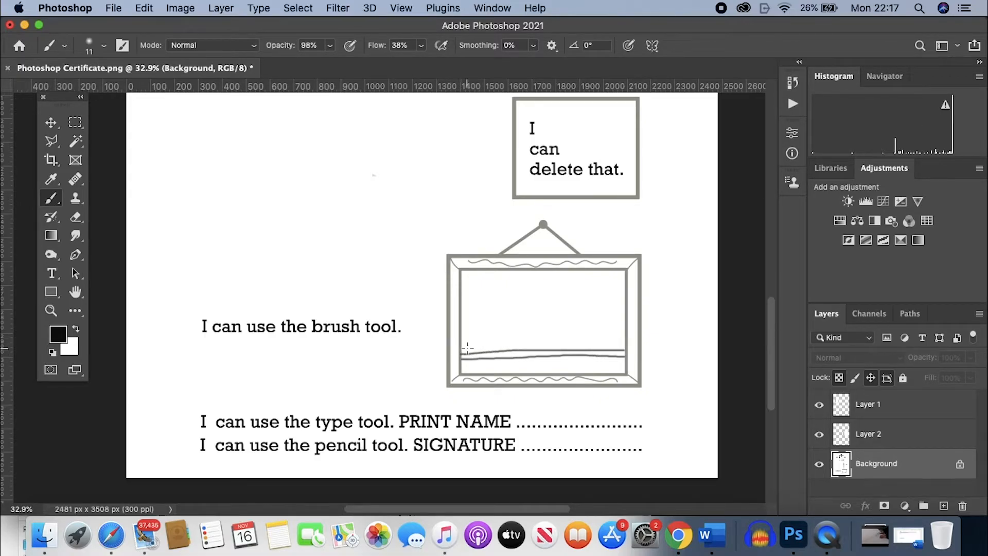
pyautogui.moveTo(461, 349)
pyautogui.mouseDown()
pyautogui.moveTo(520, 334)
pyautogui.moveTo(542, 311)
pyautogui.moveTo(563, 330)
pyautogui.moveTo(624, 343)
pyautogui.moveTo(544, 344)
pyautogui.mouseUp()
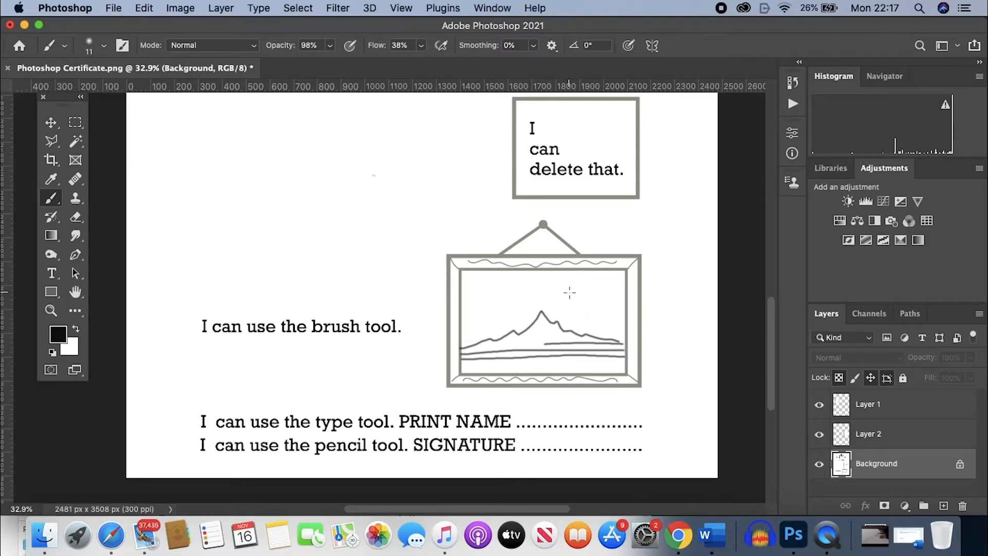